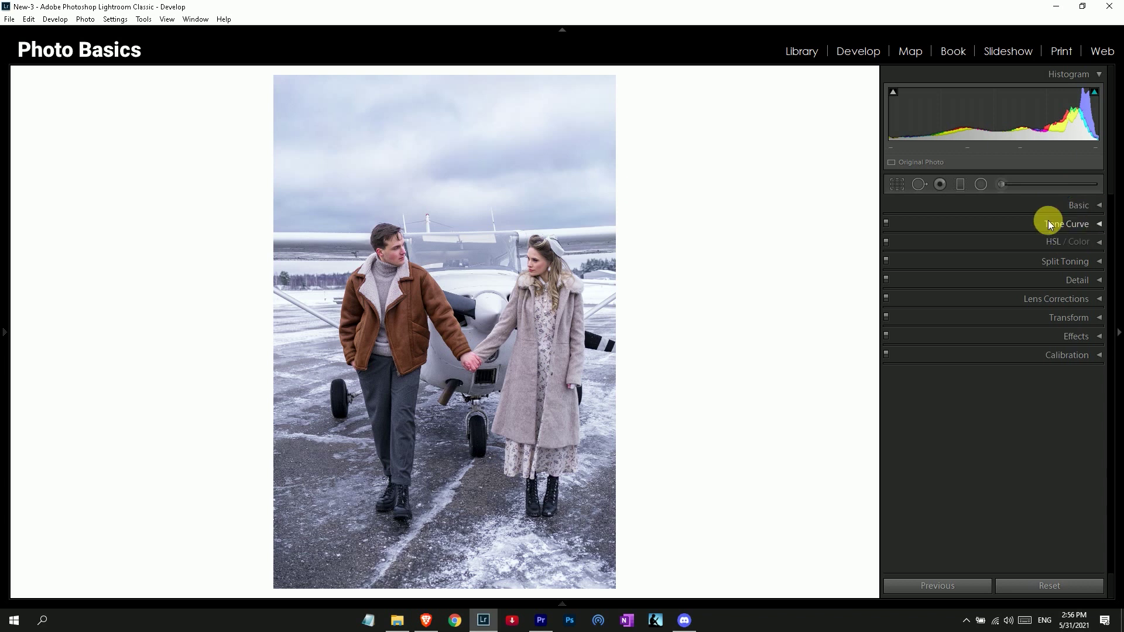
Step: Set the HSL saturation of Green, Aqua, Blue and Purple to -100
left_click(1100, 243)
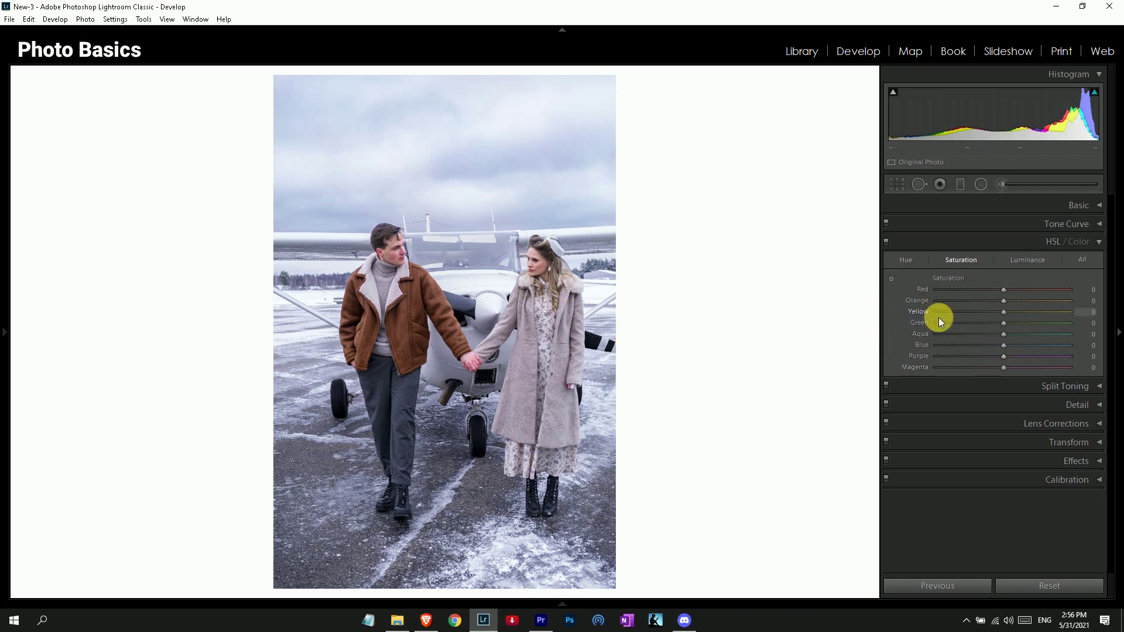
left_click_drag(1003, 322, 725, 324)
left_click_drag(1003, 337, 915, 335)
left_click_drag(1002, 347, 848, 346)
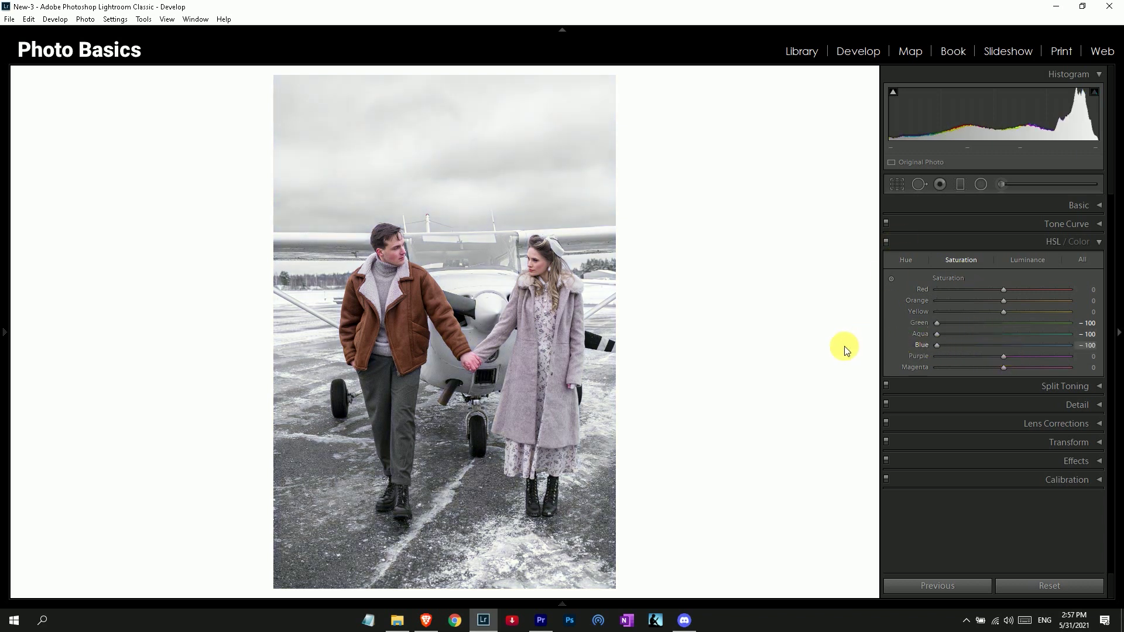
left_click_drag(932, 346, 893, 341)
left_click_drag(989, 354, 868, 351)
Step: Set the Magenta saturation to -76, checking the couple's hands and faces up close
left_click_drag(963, 369, 984, 364)
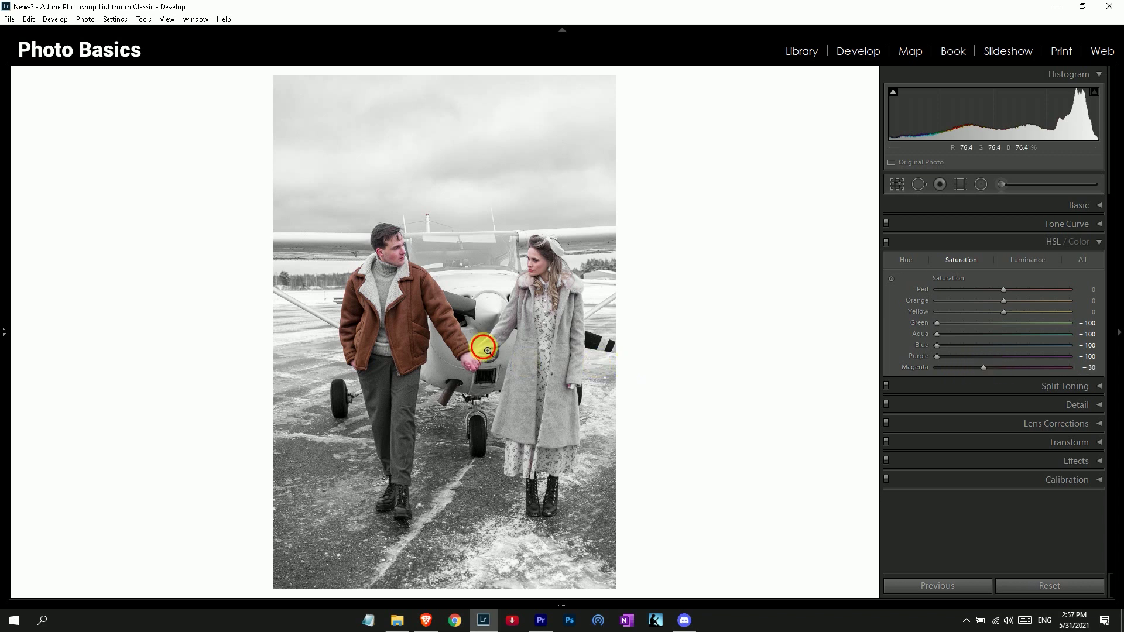
left_click(487, 350)
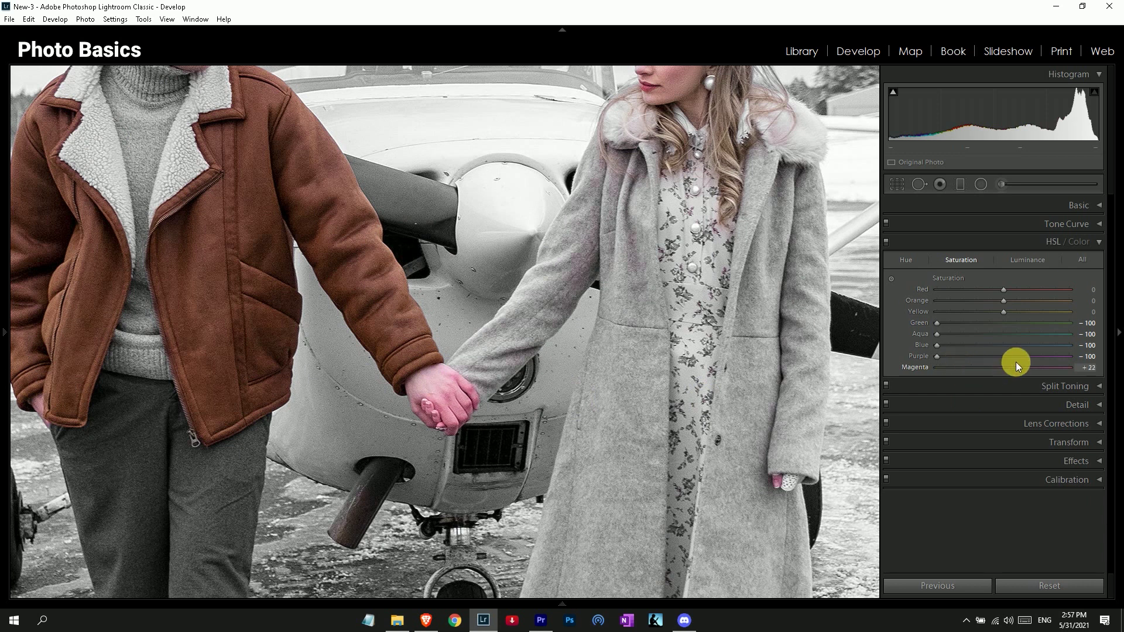
left_click_drag(1016, 363, 944, 373)
left_click_drag(414, 357, 554, 426)
left_click(553, 426)
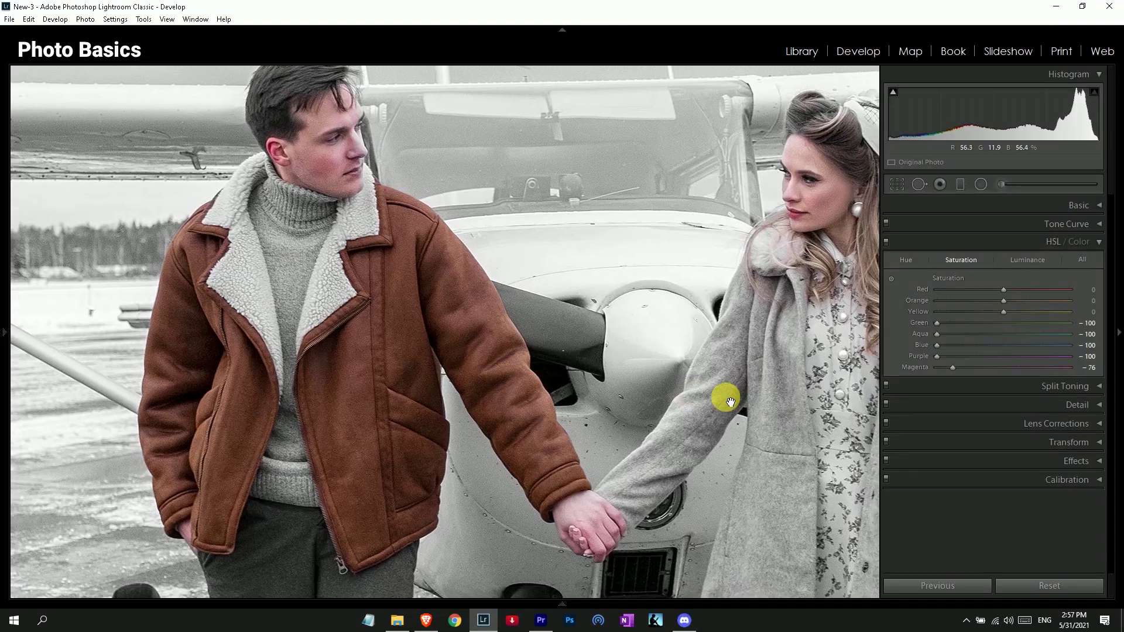
key("ctrl+minus")
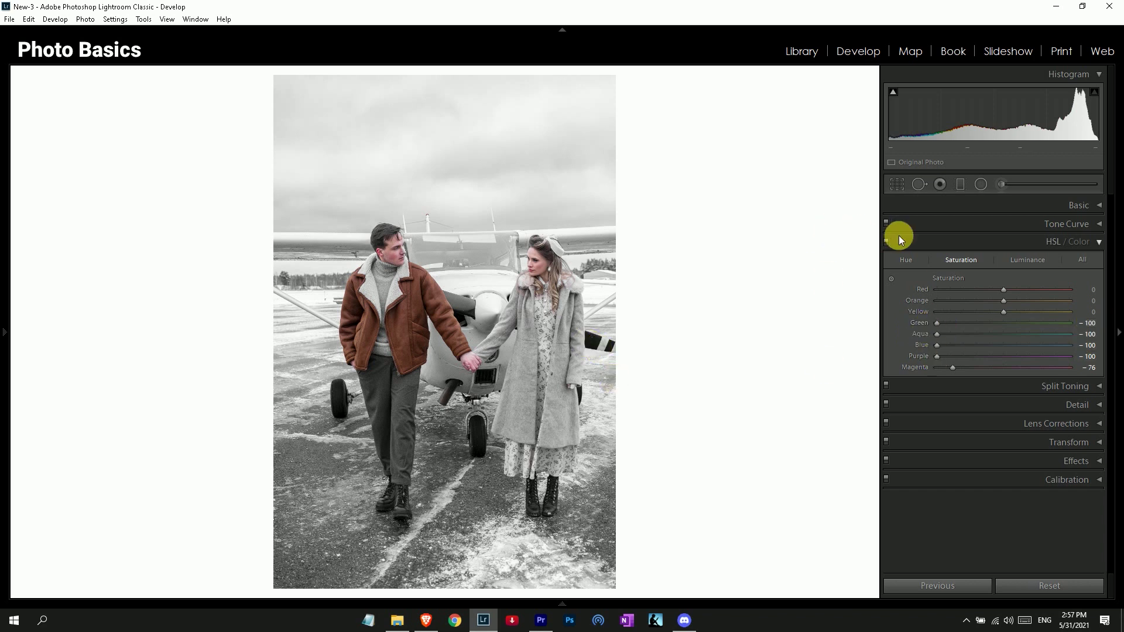
Step: Set the HSL luminance to Green -100, Aqua -100, Blue -67, Purple +74 and Magenta +13, with Yellow reset to 0
left_click(1032, 263)
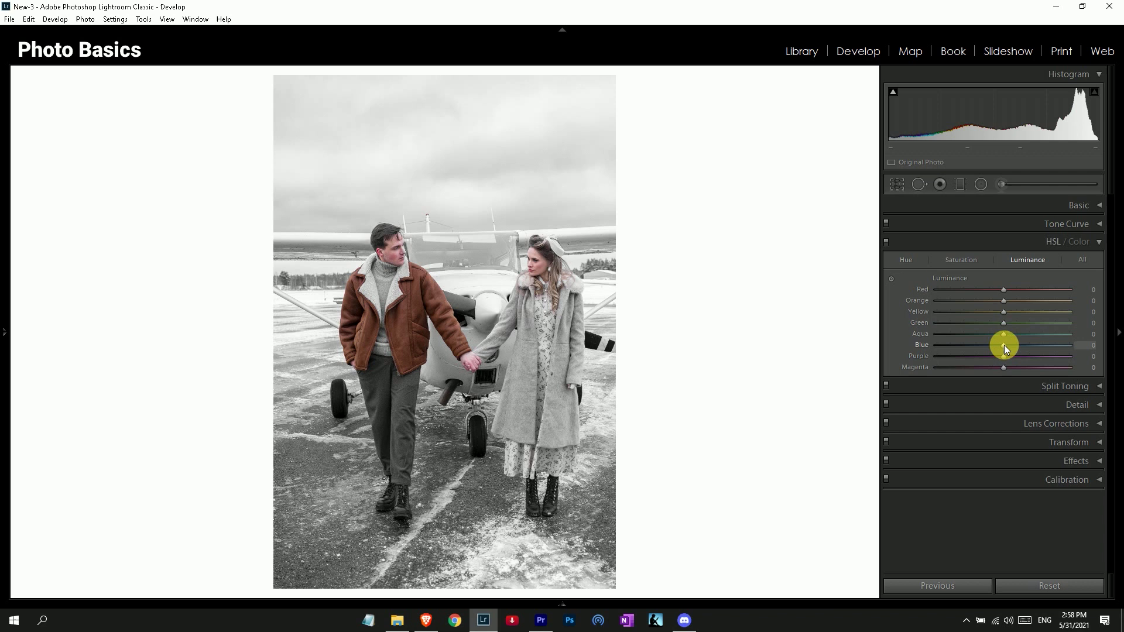
left_click_drag(1000, 345, 928, 346)
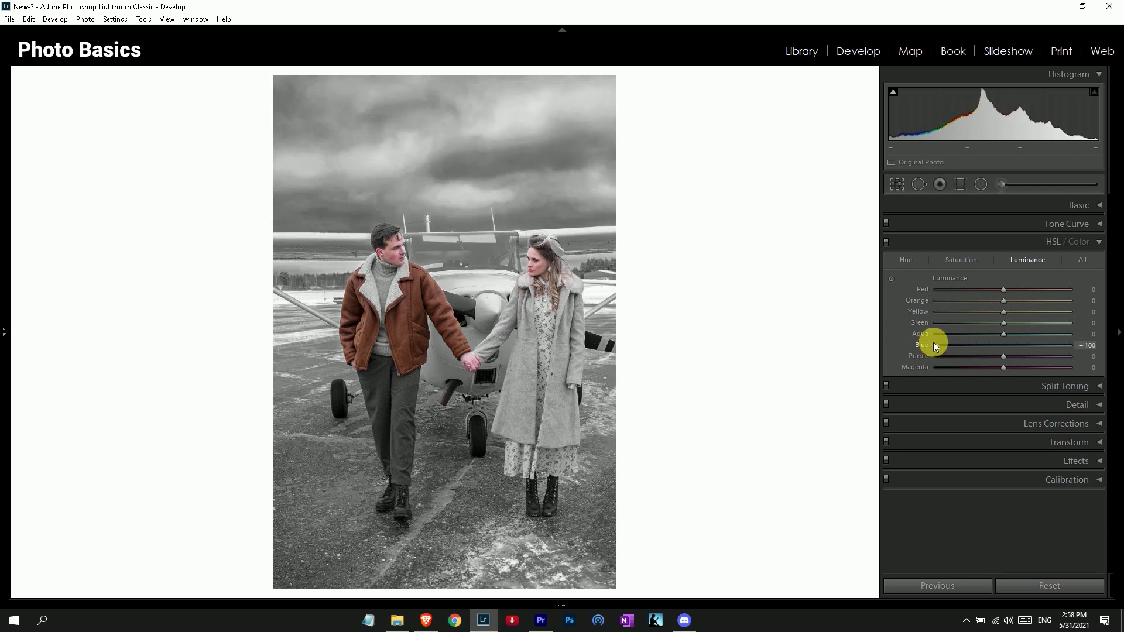
left_click_drag(938, 340, 895, 322)
left_click(1002, 324)
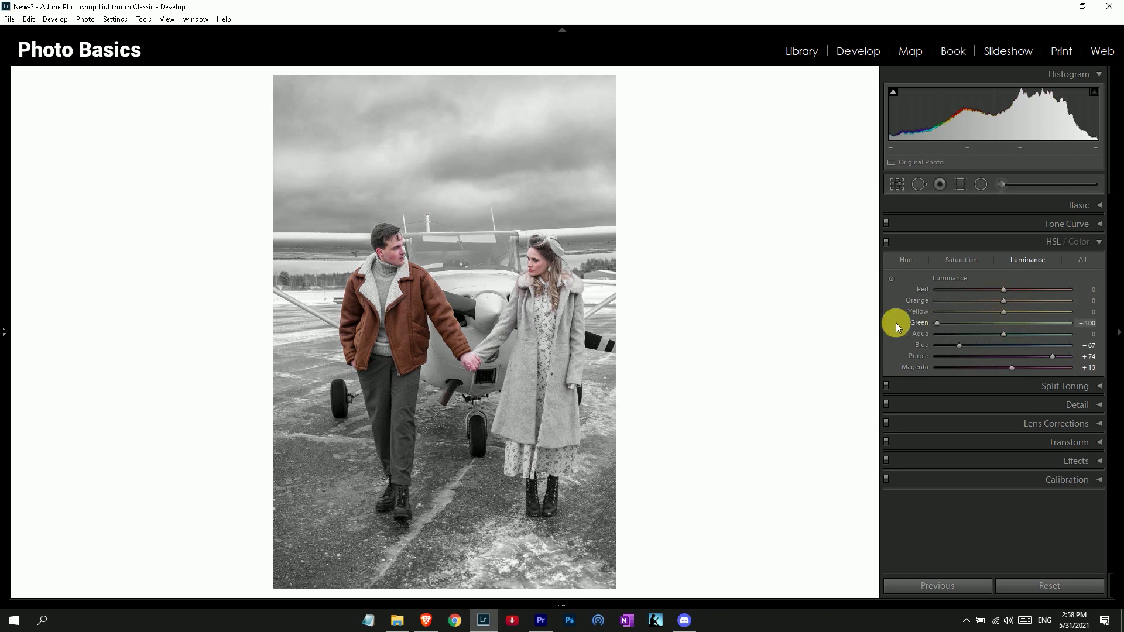
left_click_drag(1001, 333, 847, 347)
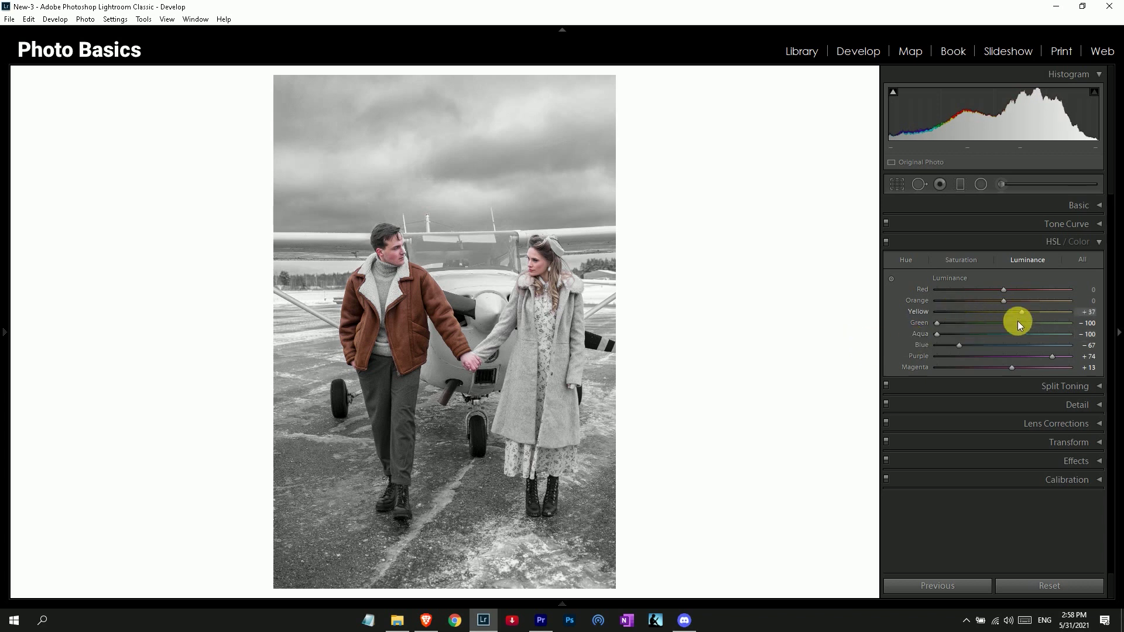
double_click(1002, 318)
Step: Shift the HSL hue to Red +40 and Magenta +37, checking the man's skin tone up close
left_click(907, 260)
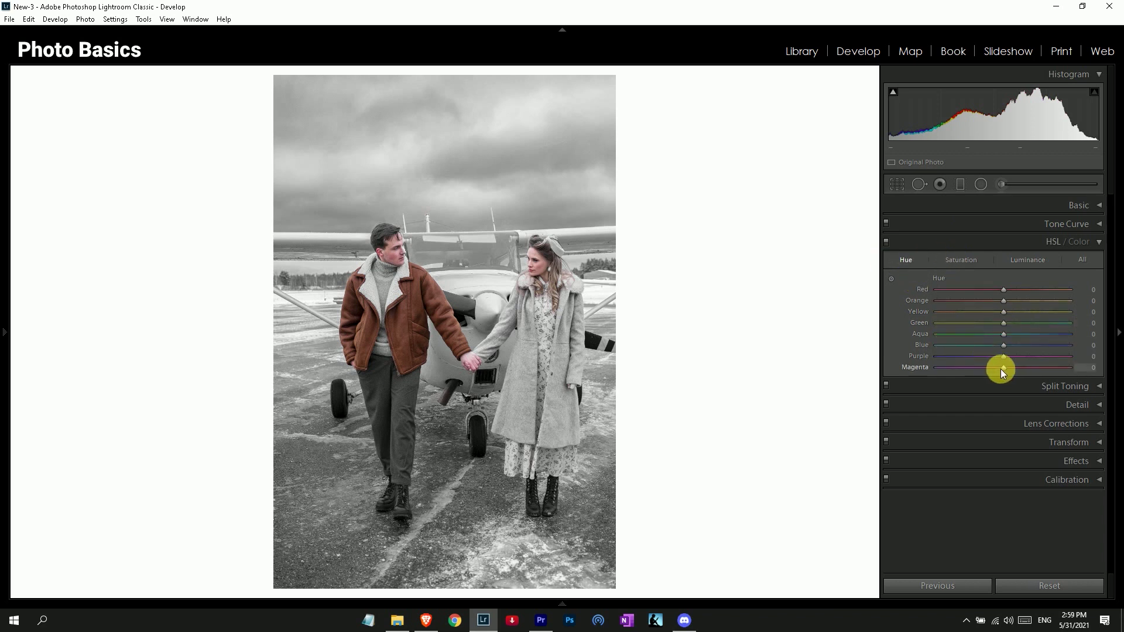
left_click_drag(1045, 360, 971, 363)
left_click_drag(1048, 366, 1024, 363)
left_click_drag(1003, 293, 1027, 292)
left_click(377, 268)
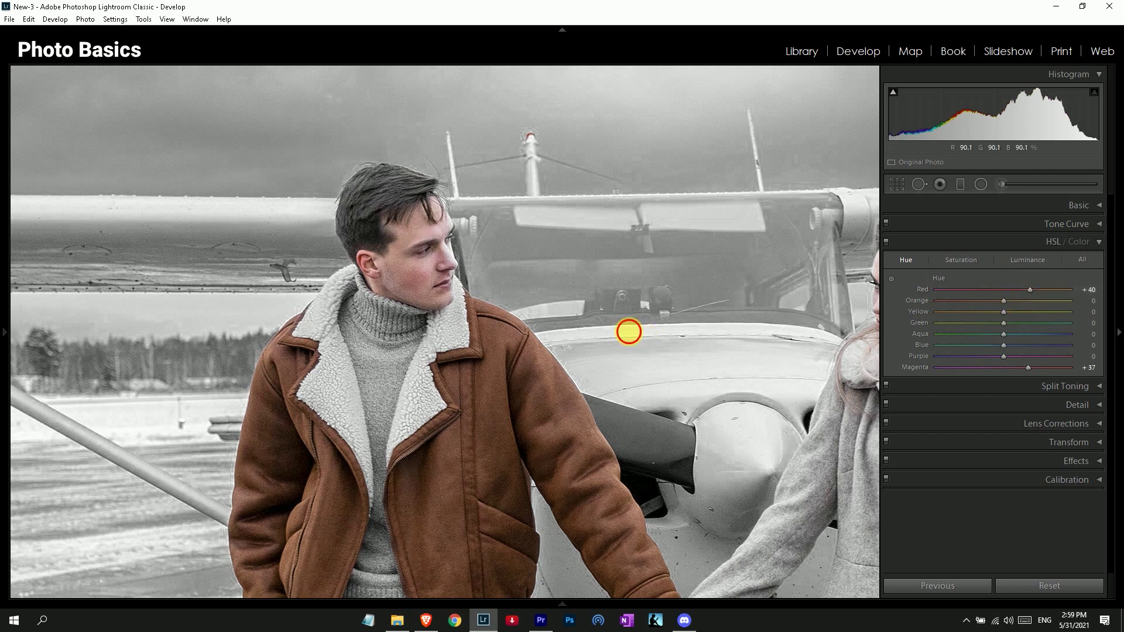
left_click(629, 331)
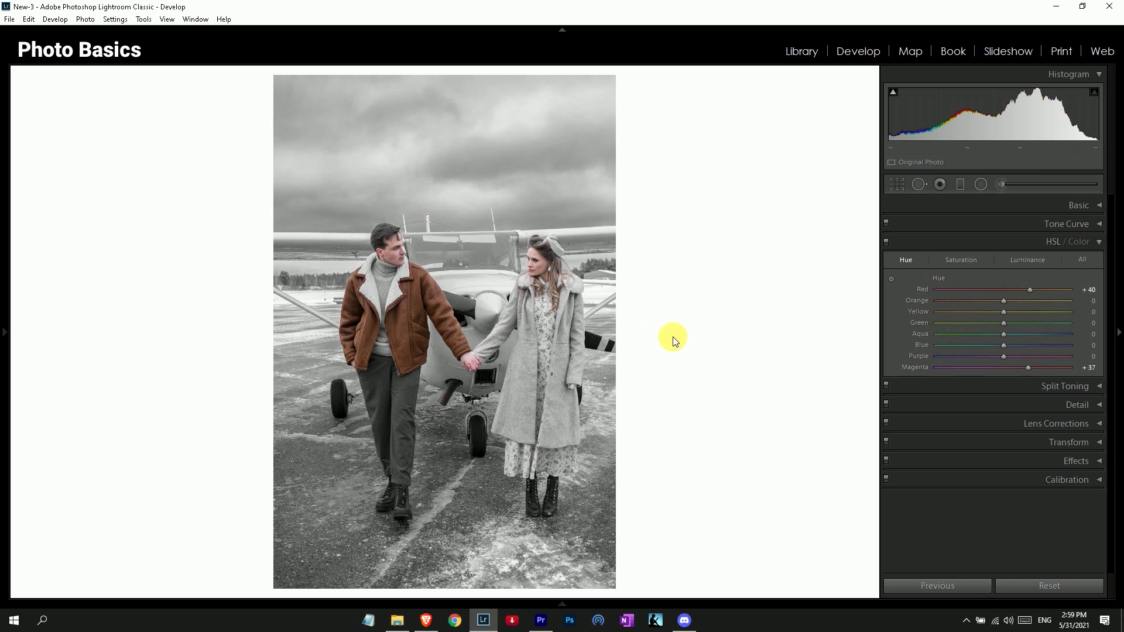
Step: Raise the Red saturation in the HSL adjustments
left_click(962, 259)
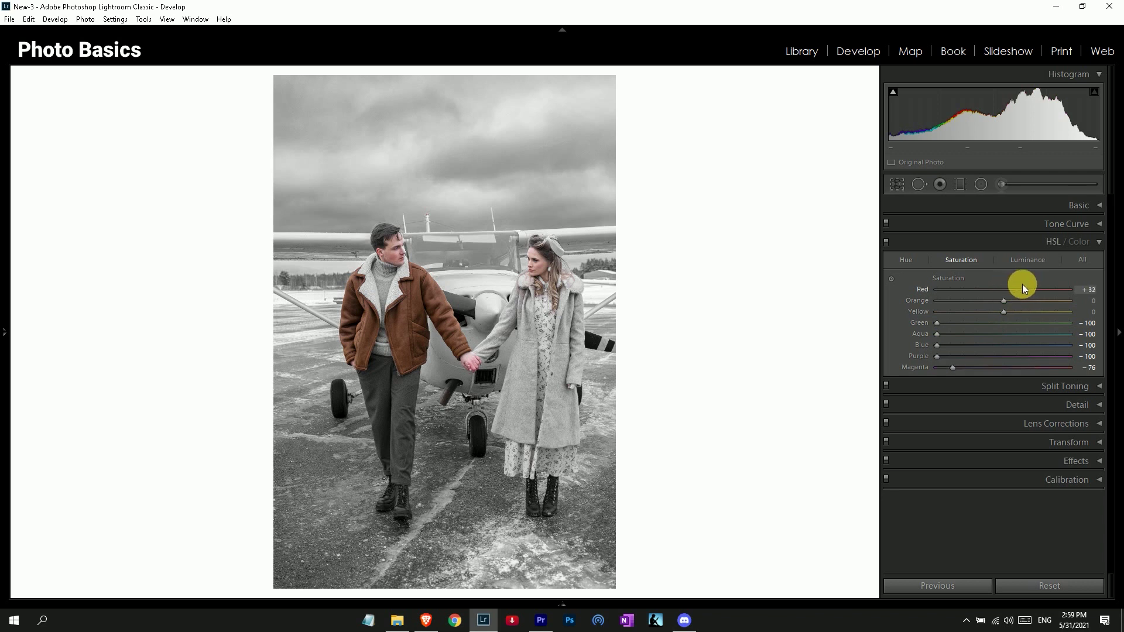
left_click_drag(1022, 284, 1019, 283)
left_click(1096, 245)
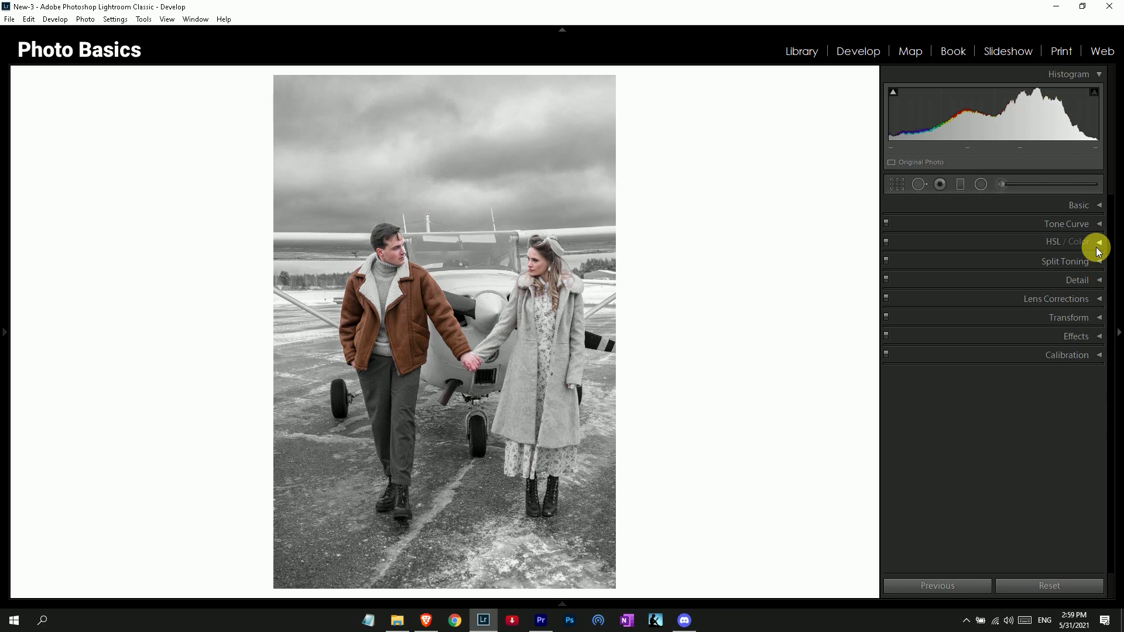
Step: Set the basic tone to Contrast +30, Highlights -19, Shadows +29, Whites +3 and Blacks -29
left_click(1098, 207)
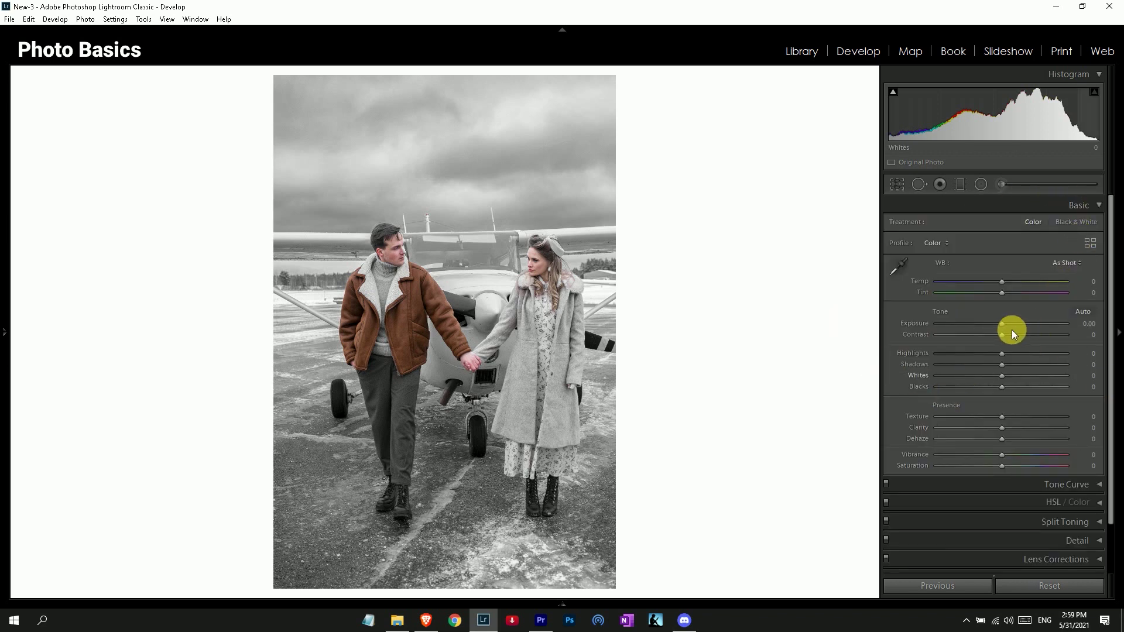
left_click_drag(1003, 332, 1023, 333)
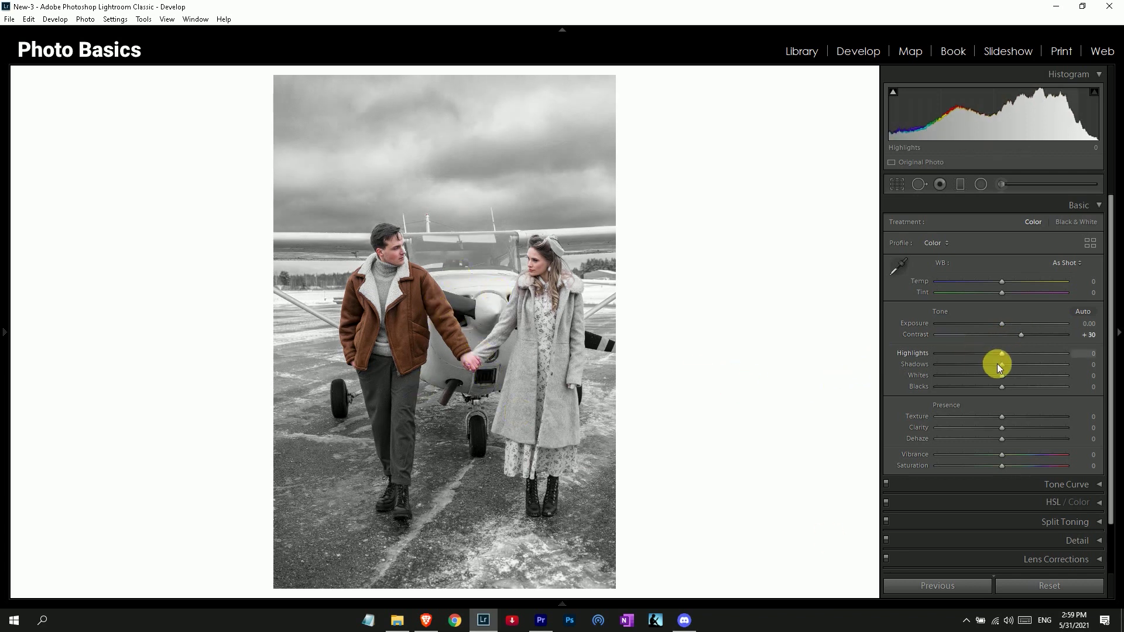
left_click_drag(1006, 353, 987, 353)
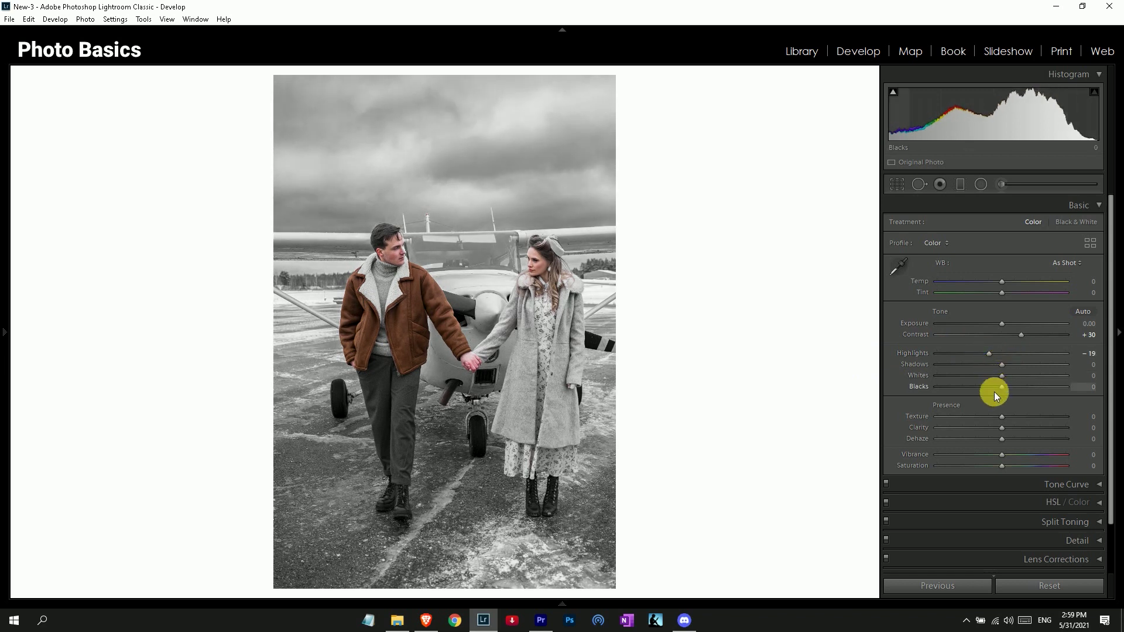
mouse_move(1004, 364)
left_mouse_down()
mouse_move(1021, 359)
mouse_move(1003, 375)
left_mouse_up()
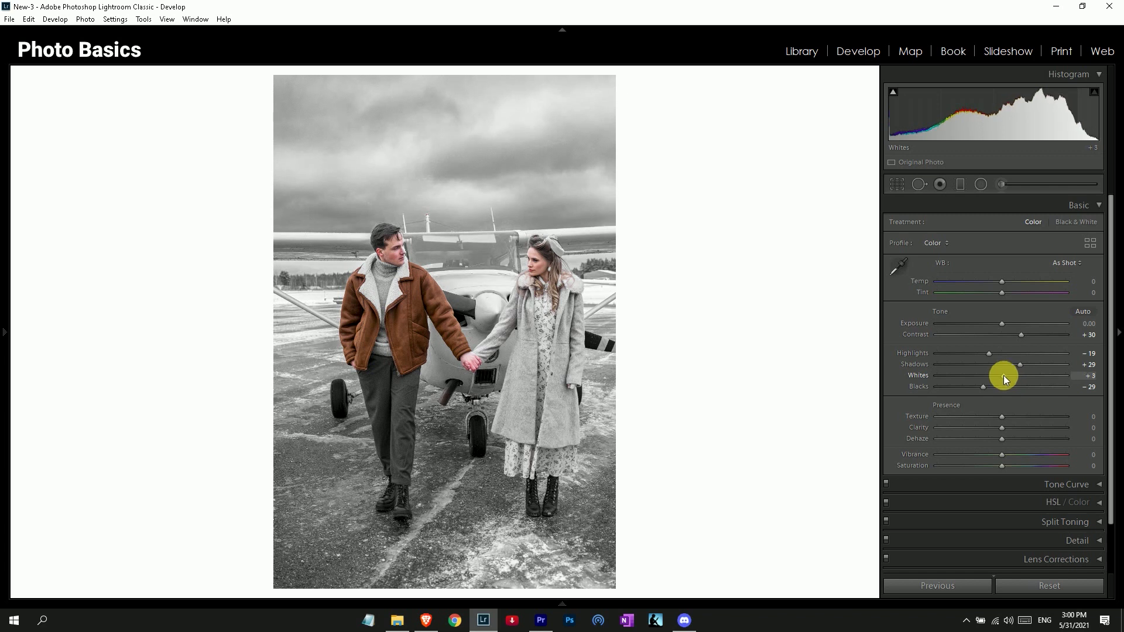
left_click(1089, 206)
Step: Shape the RGB tone curve with points near 13.3 / 12.5 % and 76.9 / 78.0 % and a slightly lifted black point, comparing before and after
left_click(1094, 223)
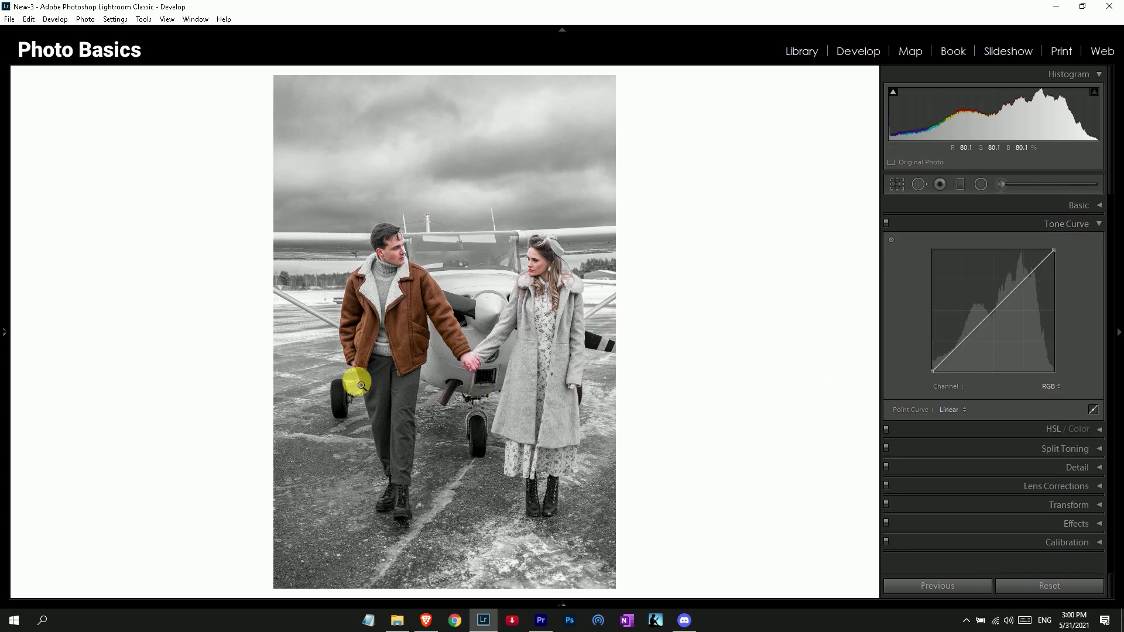
left_click(949, 358)
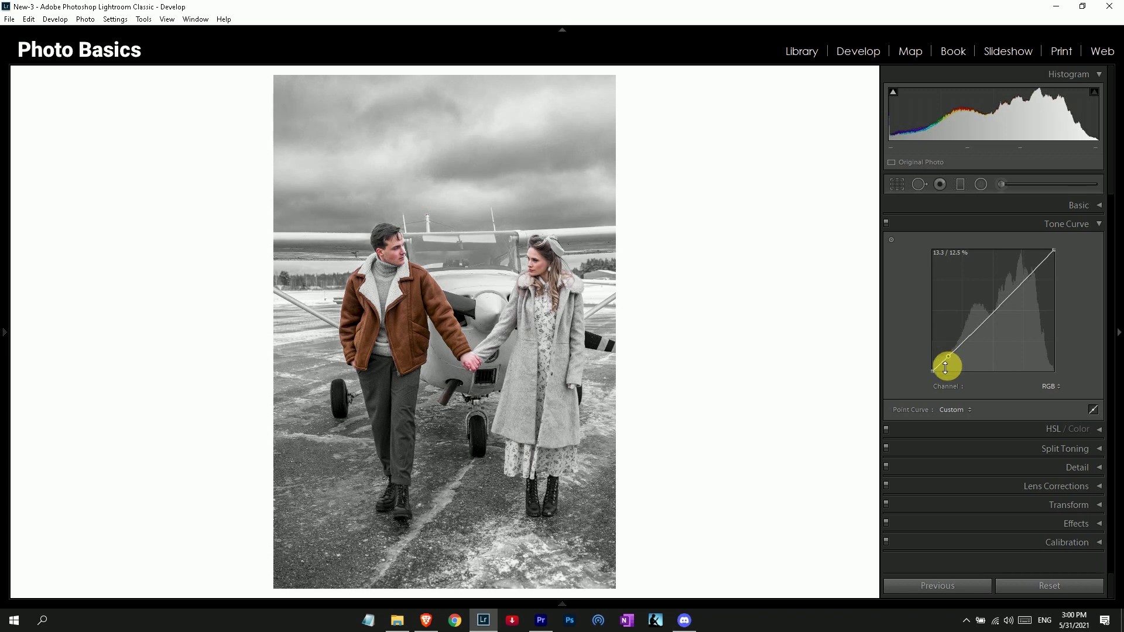
left_click_drag(932, 370, 919, 366)
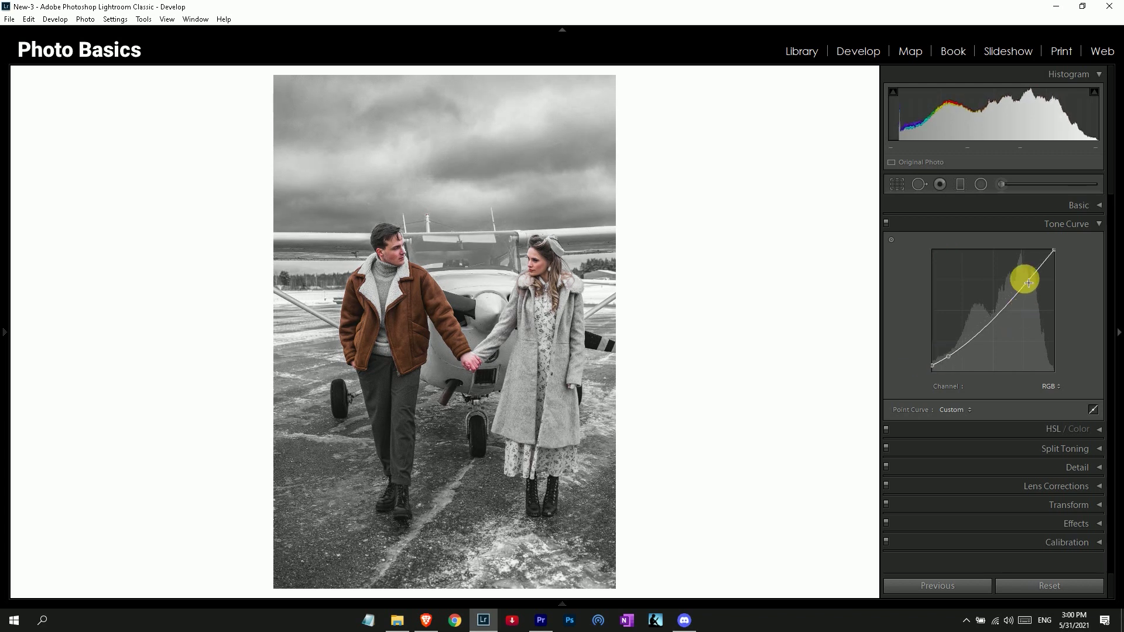
left_click_drag(1030, 279, 1027, 276)
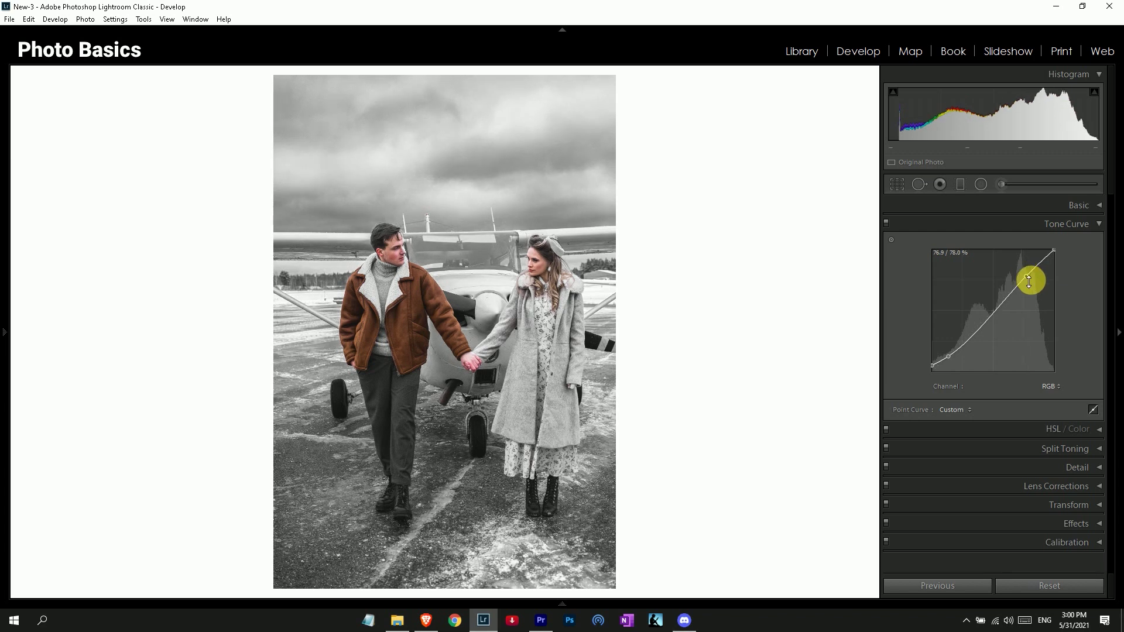
left_click(885, 223)
left_click(885, 223)
left_click(1098, 225)
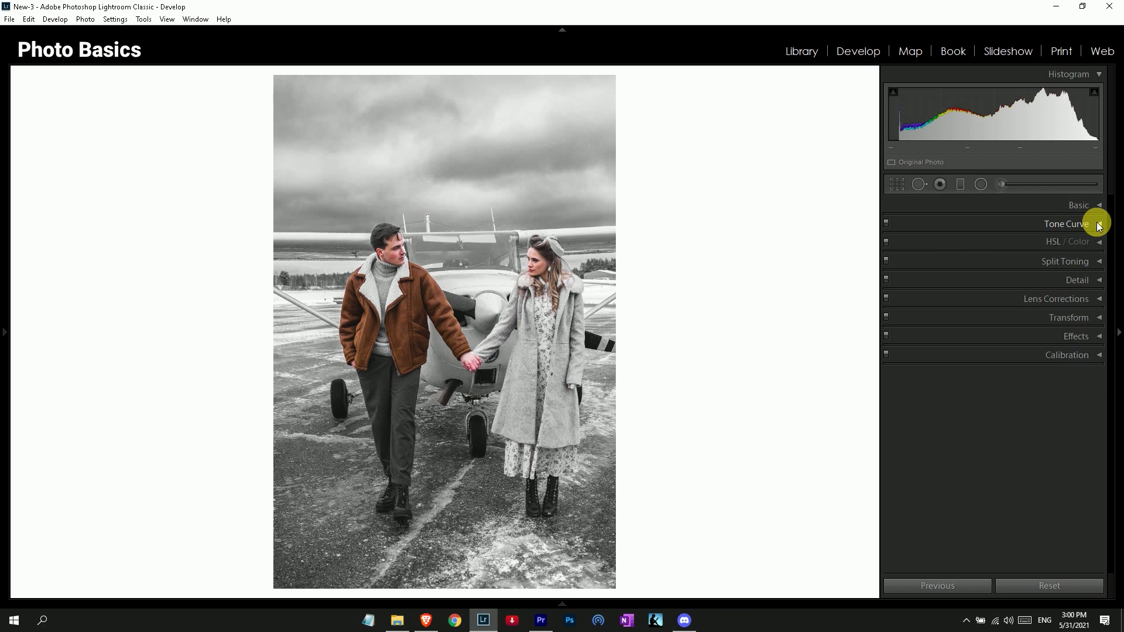
Step: Add a post-crop vignette with Amount -100, Midpoint 21, Roundness -73, Feather 100 and Highlights 32
left_click(1098, 338)
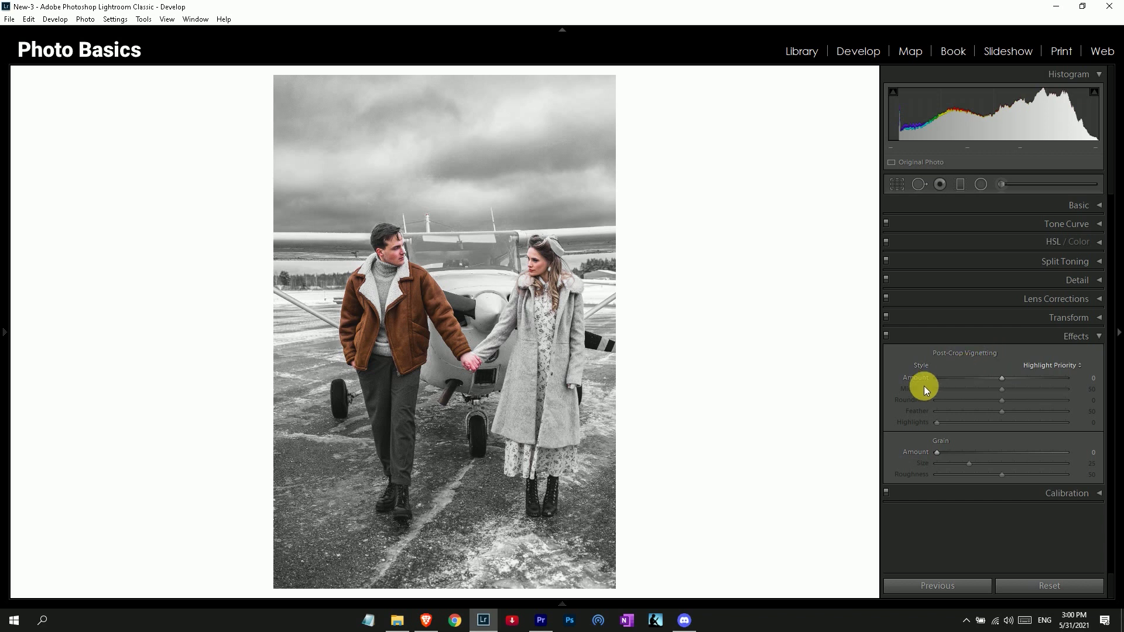
left_click_drag(999, 378, 898, 378)
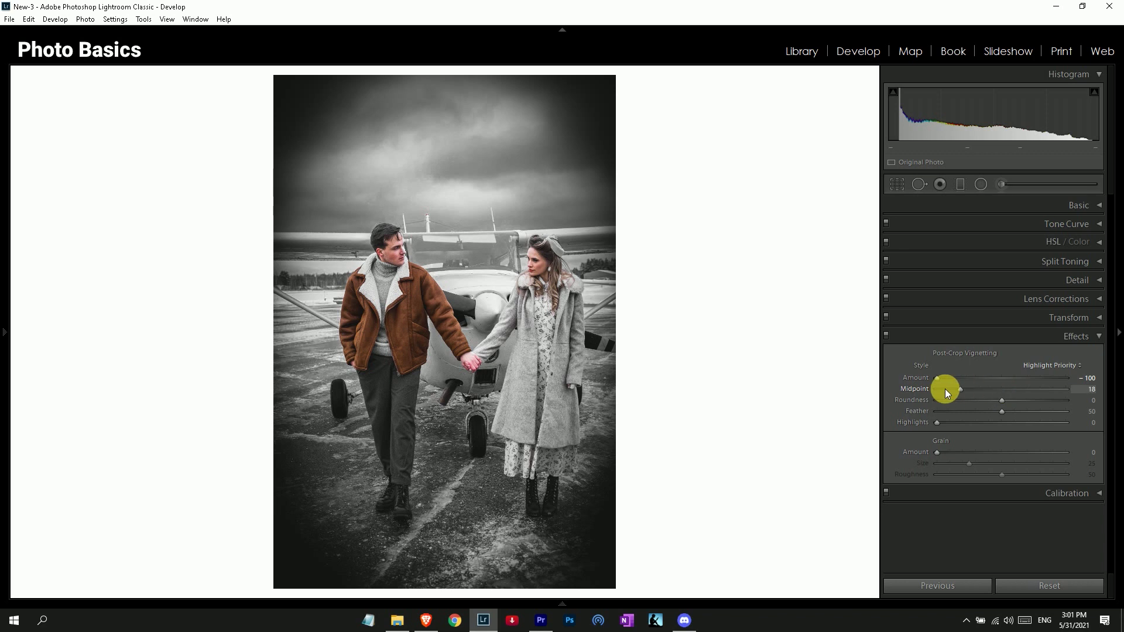
left_click_drag(946, 391, 940, 388)
left_click_drag(1032, 395, 963, 381)
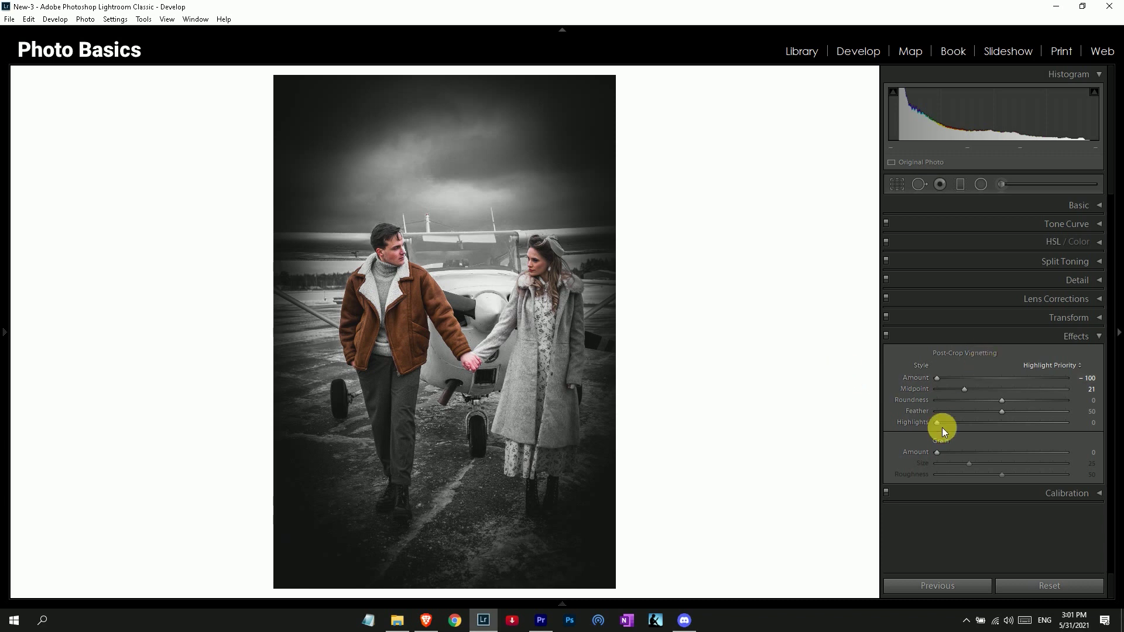
left_click_drag(1000, 400, 957, 388)
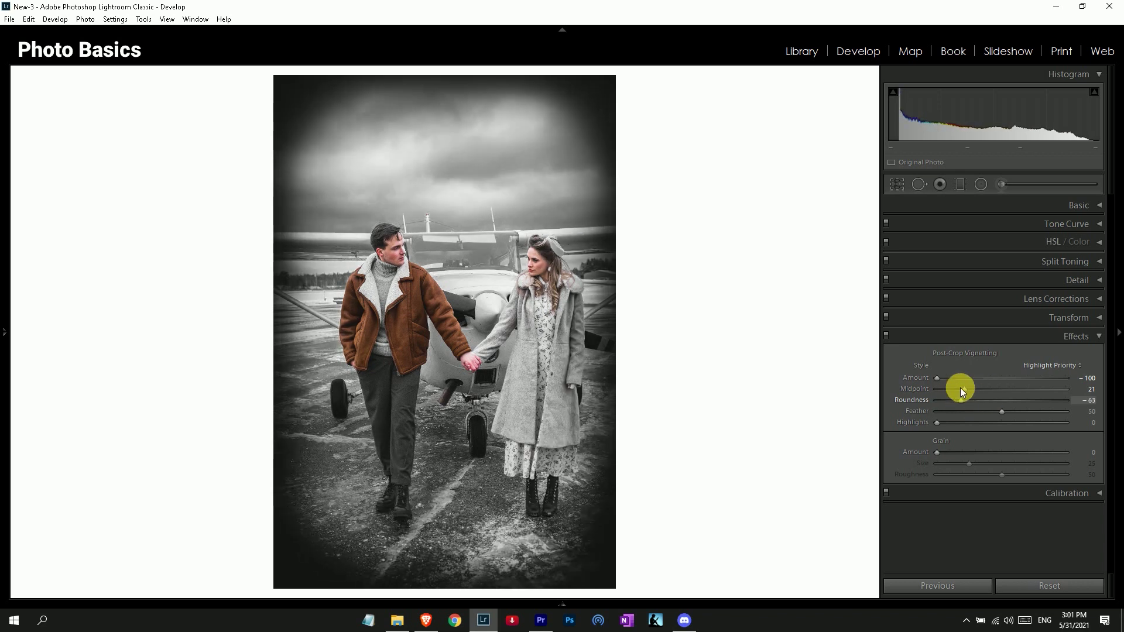
left_click_drag(971, 409, 1097, 408)
left_click_drag(937, 422, 994, 410)
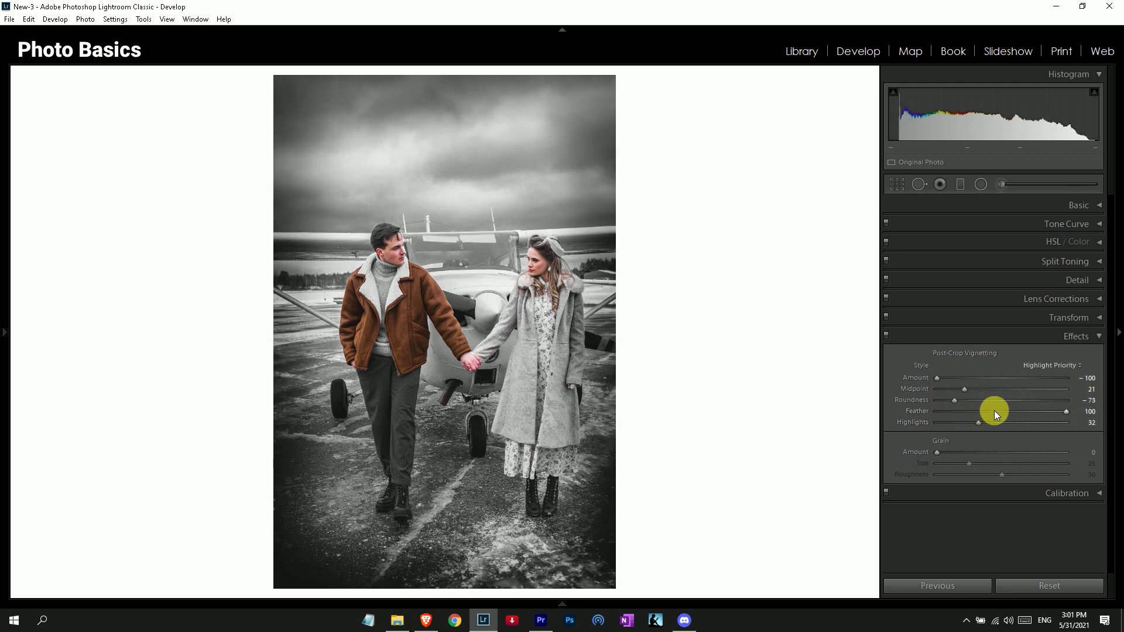
Step: Soften the vignette to Amount -30 and Midpoint 30, comparing the photo with and without the effect
left_click_drag(941, 378, 969, 361)
left_click(886, 337)
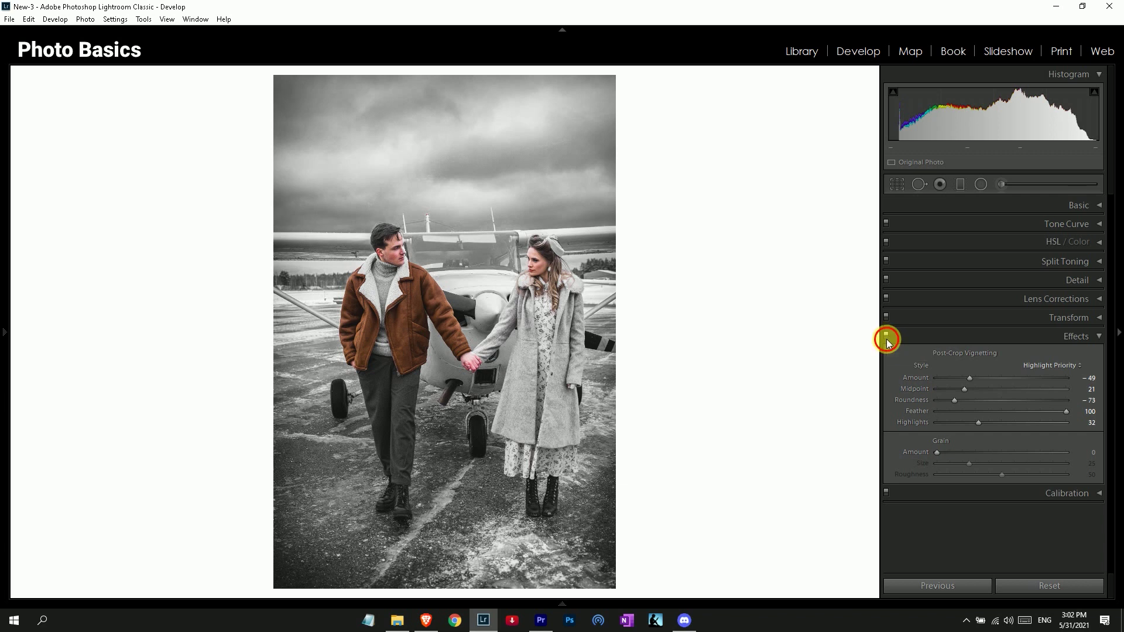
left_click(886, 337)
left_click_drag(981, 375, 981, 374)
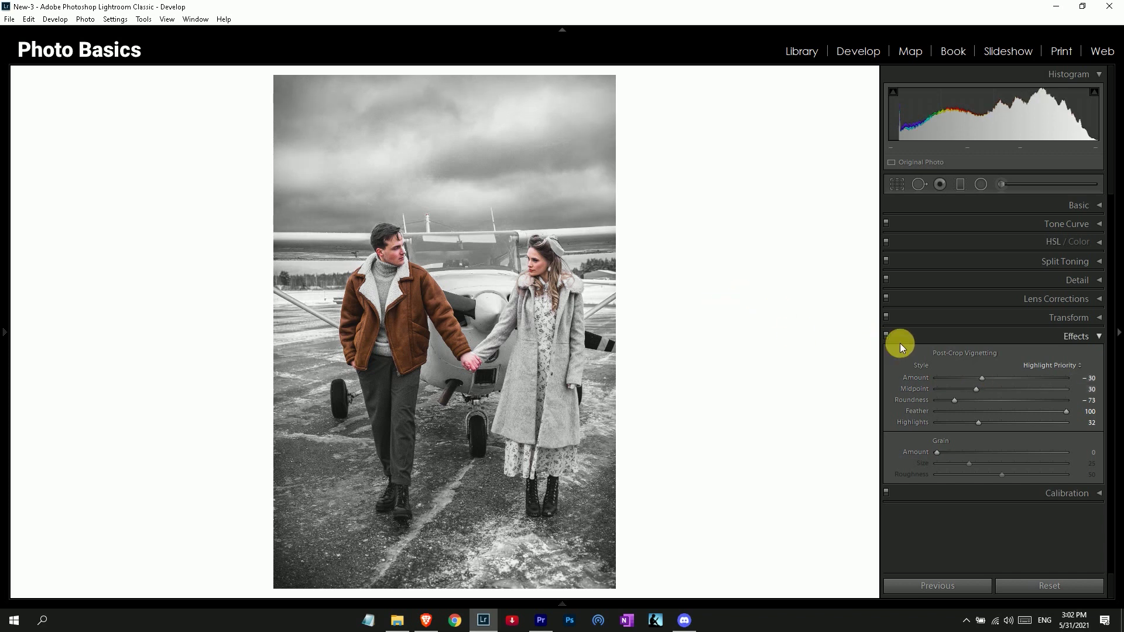
left_click(1059, 336)
Step: Set Clarity to +21 and Exposure to +0.07, keeping Shadows at +29
left_click(1089, 207)
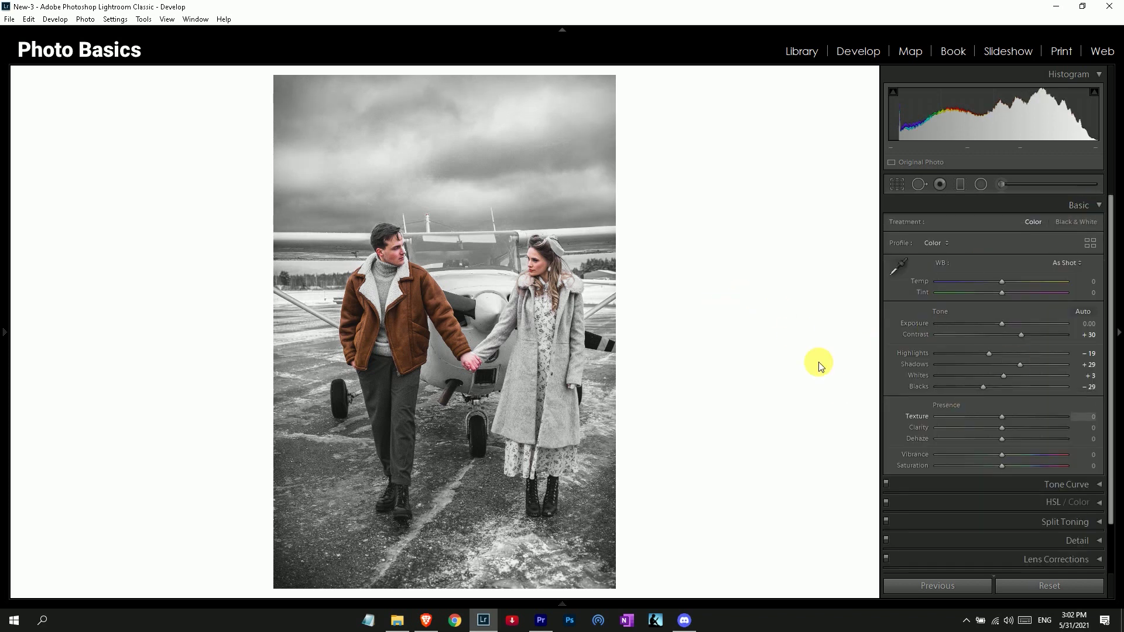
left_click_drag(1007, 428, 1017, 425)
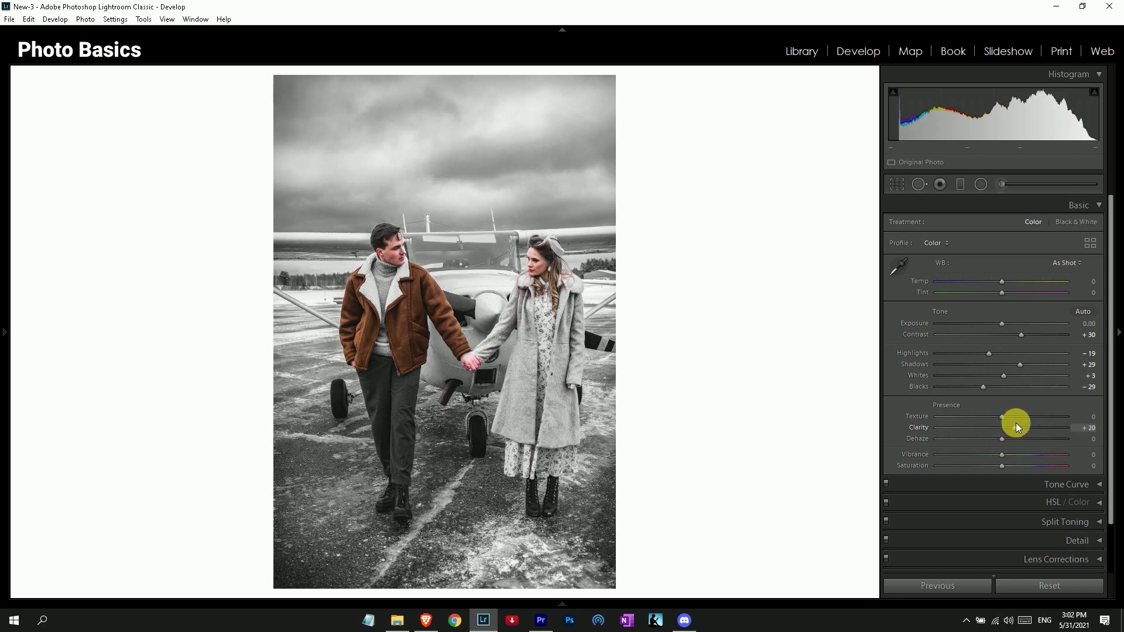
left_click_drag(1003, 329, 1002, 324)
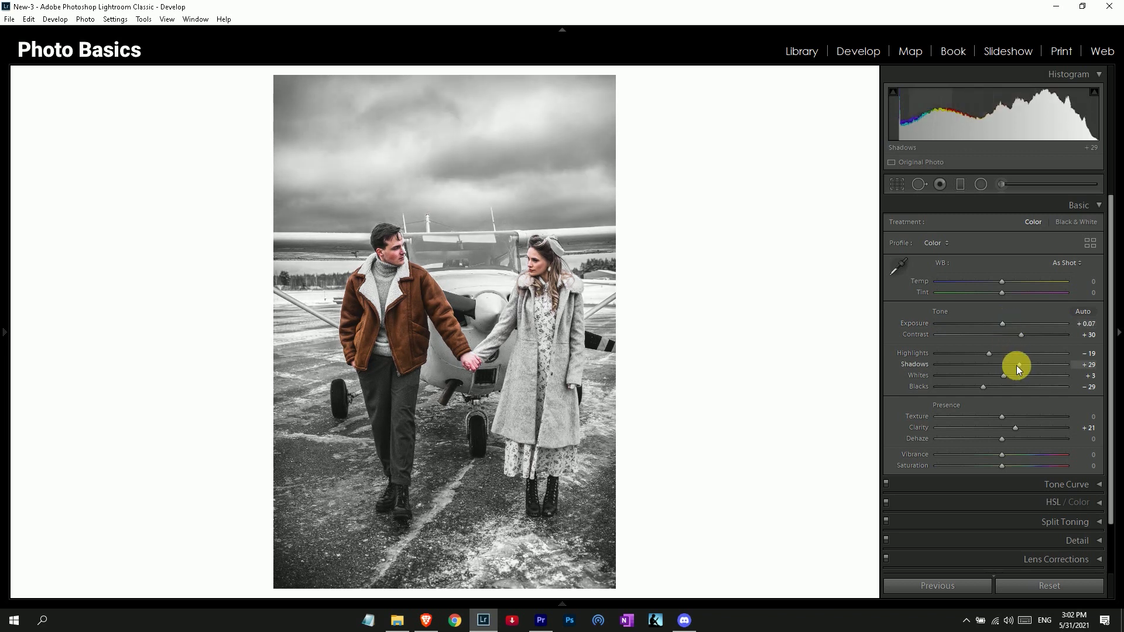
left_click_drag(1016, 365, 1015, 365)
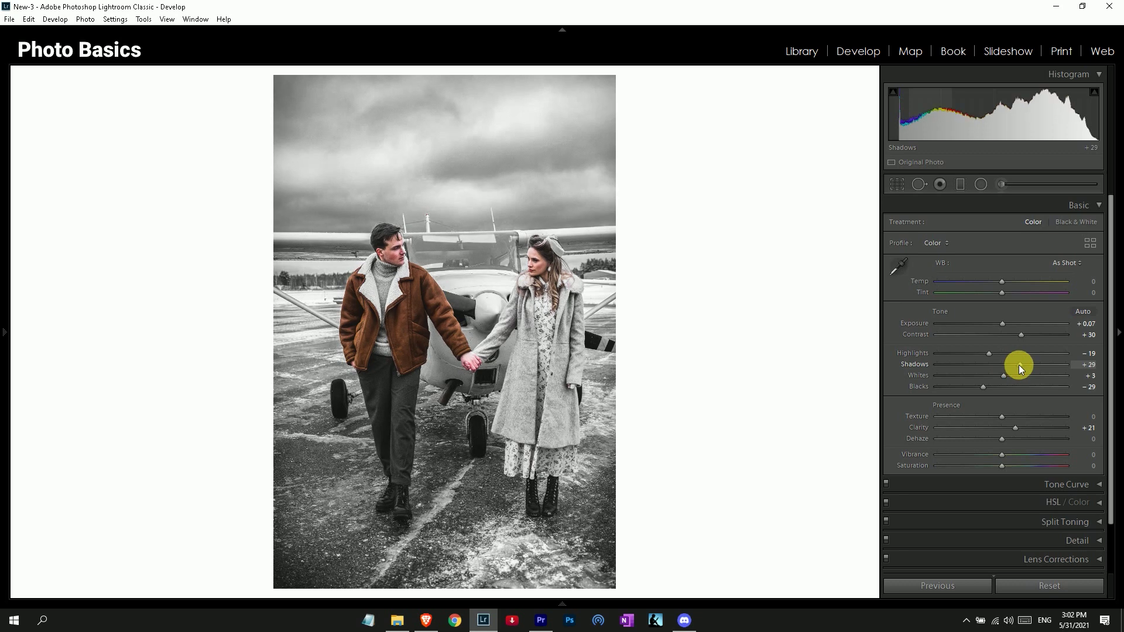